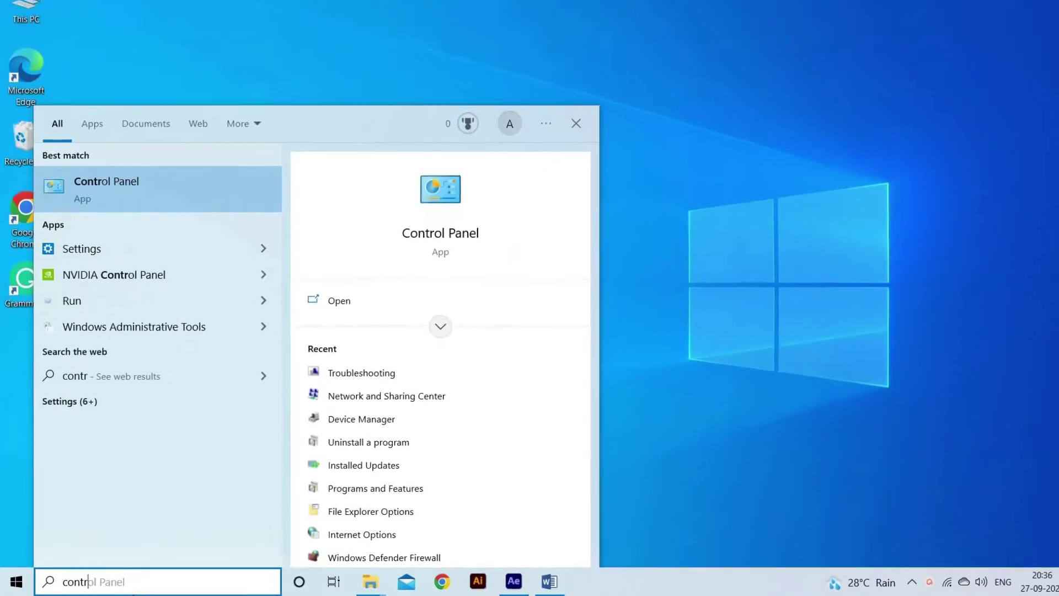
Run Control Panel's audio recording troubleshooter with 'Apply repairs automatically' kept on.
text(ol)
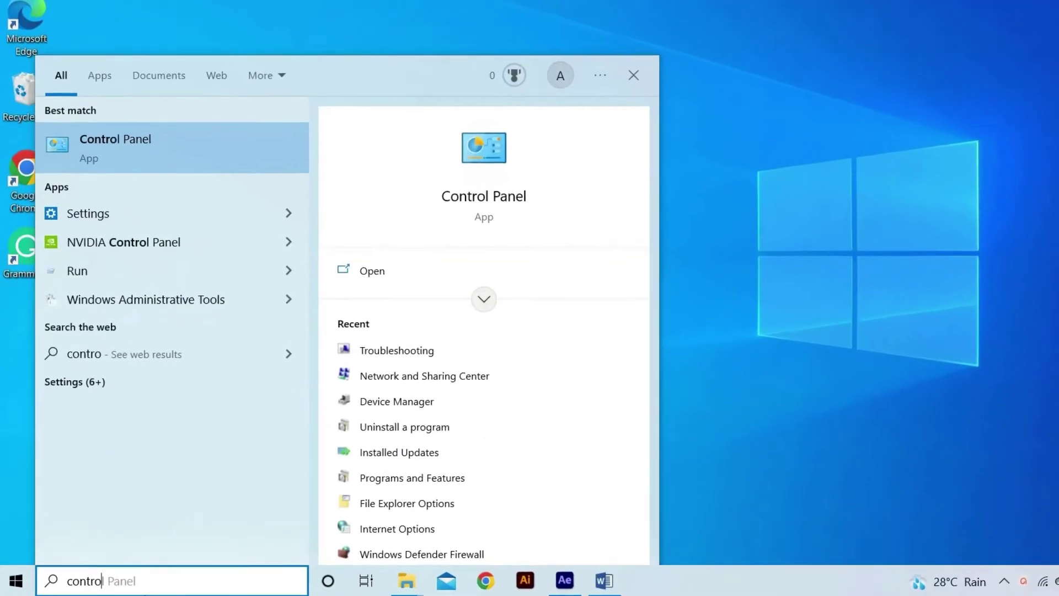
text( panel)
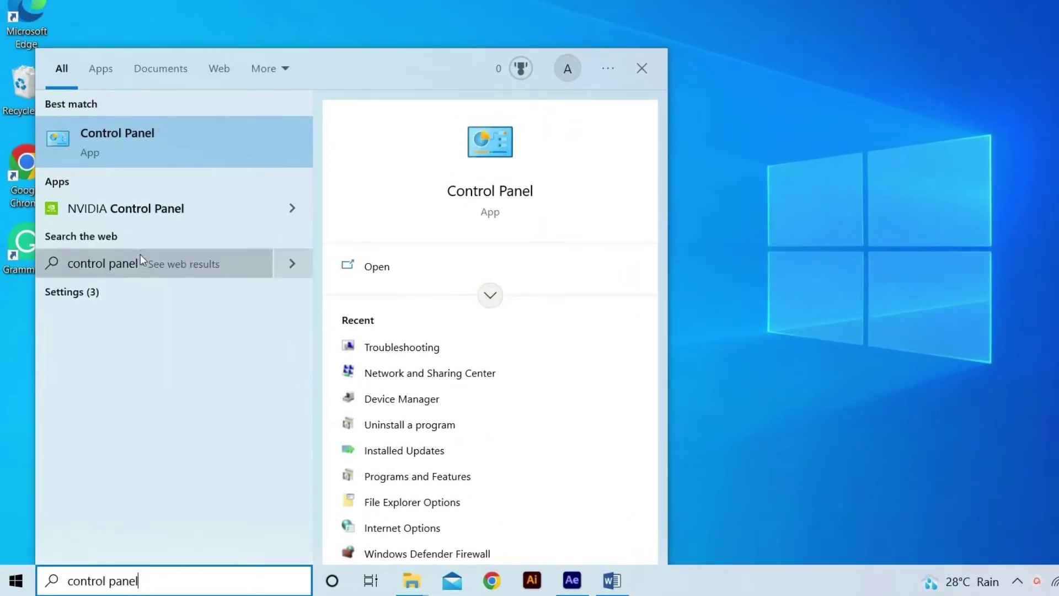
click(142, 145)
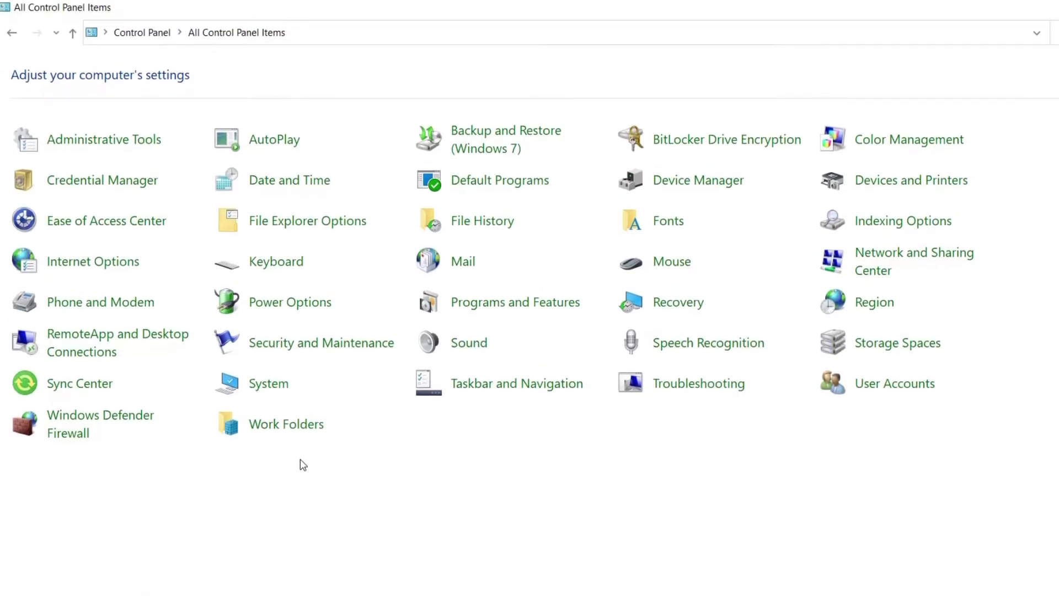
click(682, 389)
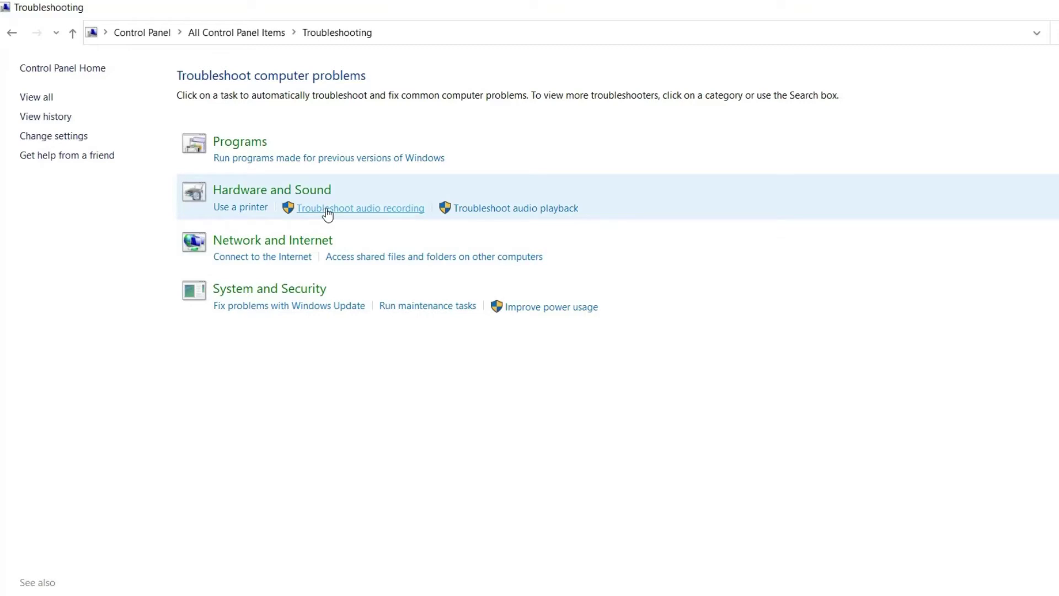
click(327, 214)
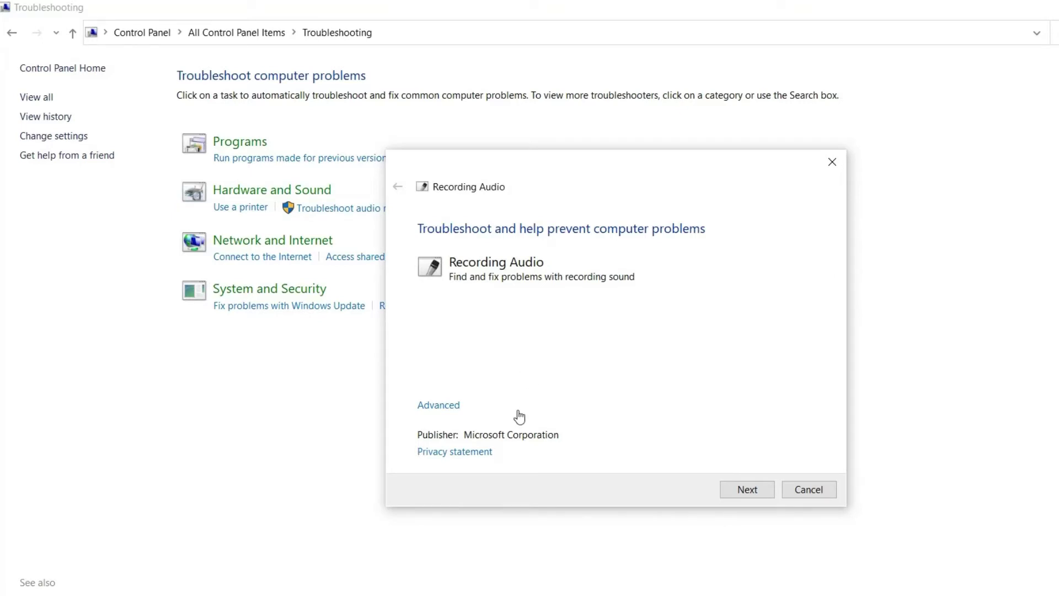
click(442, 407)
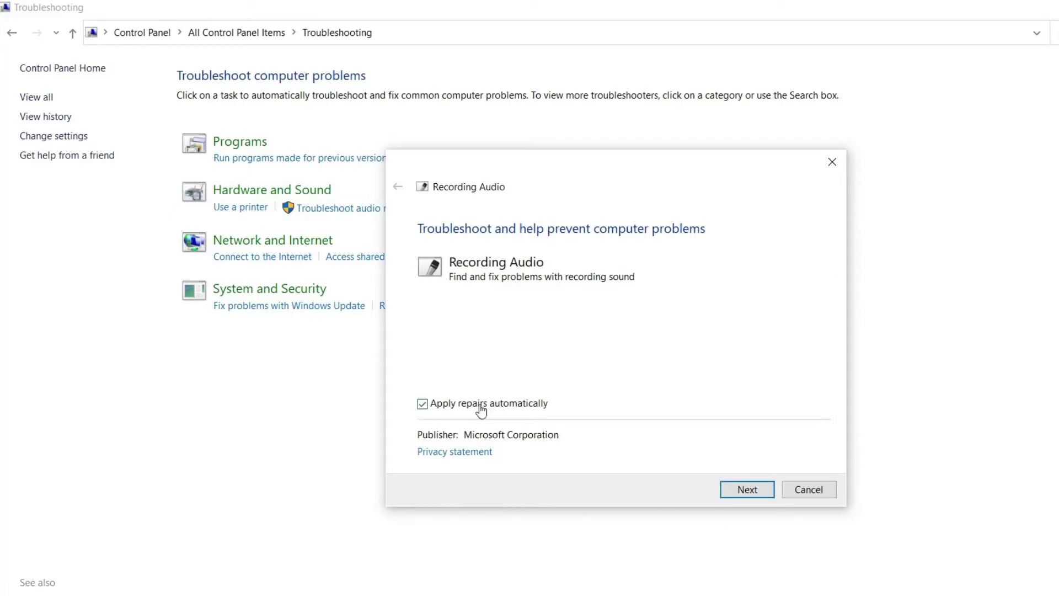
click(748, 489)
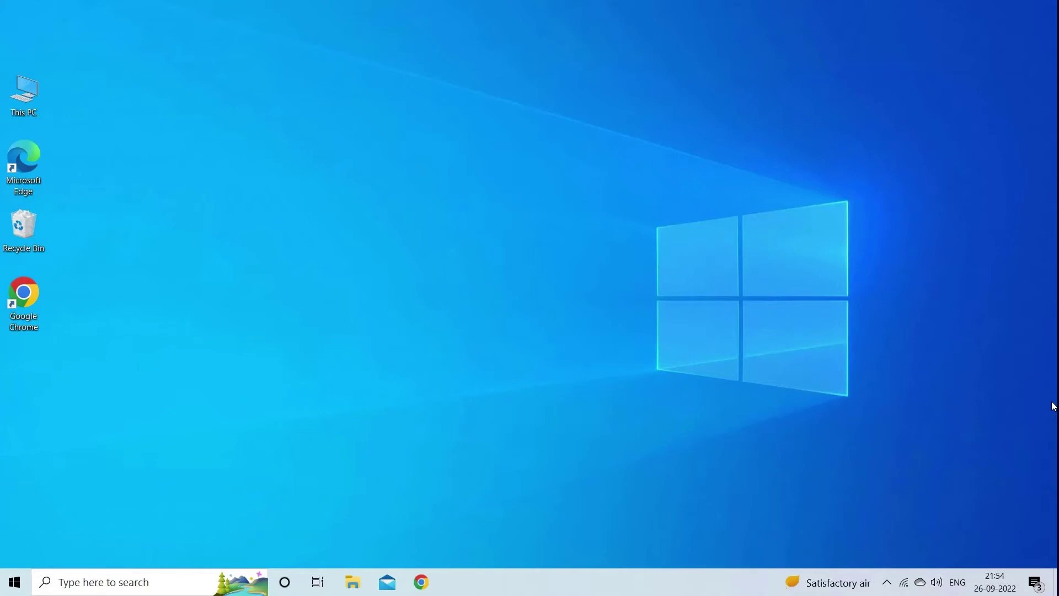
Open Device Manager and expand the Disk drives list.
click(93, 584)
text(device)
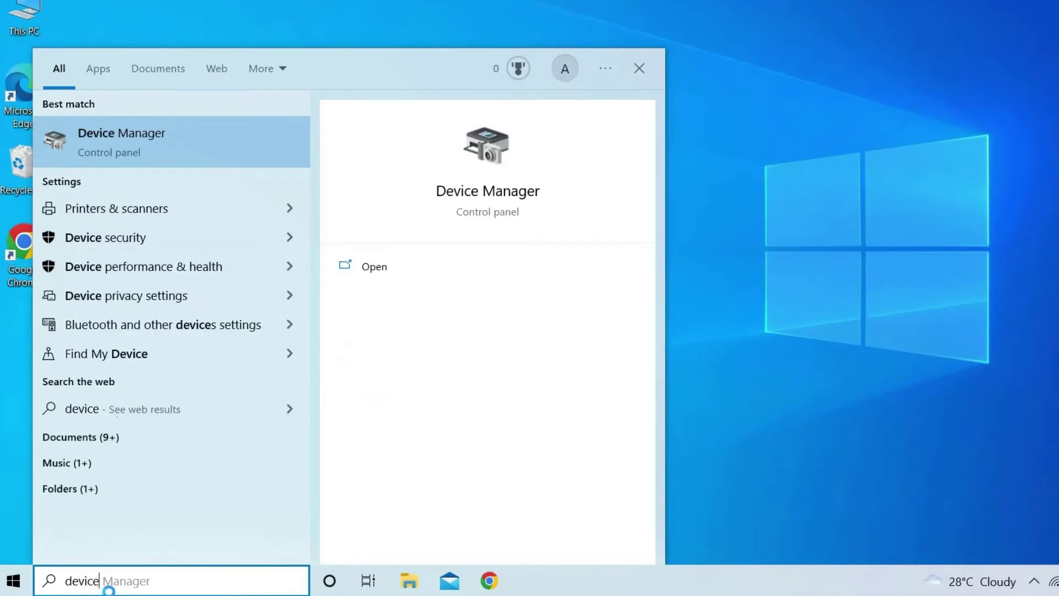
click(153, 151)
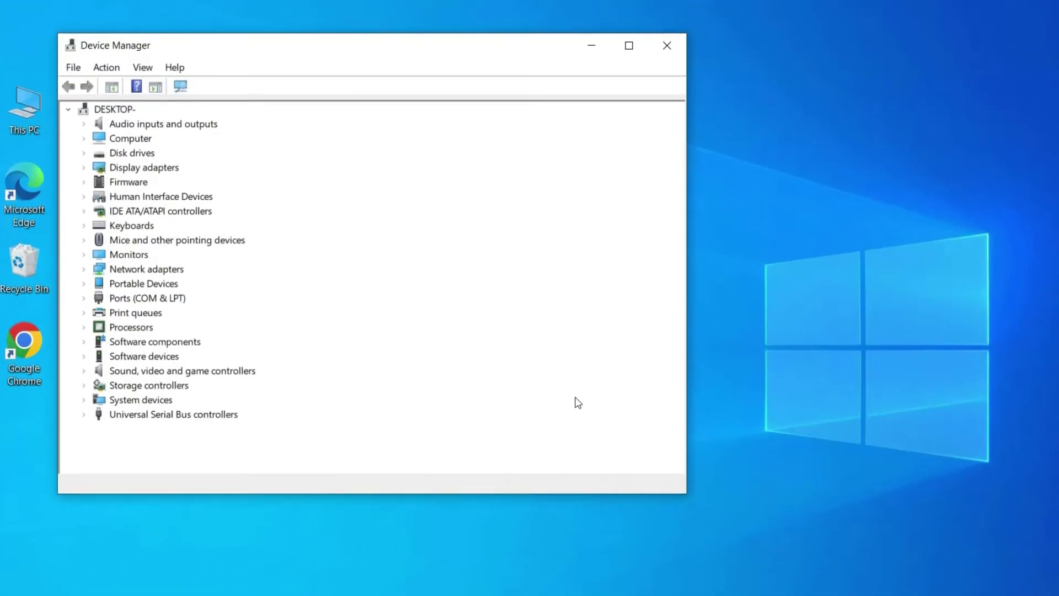
click(144, 283)
click(84, 154)
Confirm the hp v165w USB Device's removal policy stays on Quick removal.
click(165, 184)
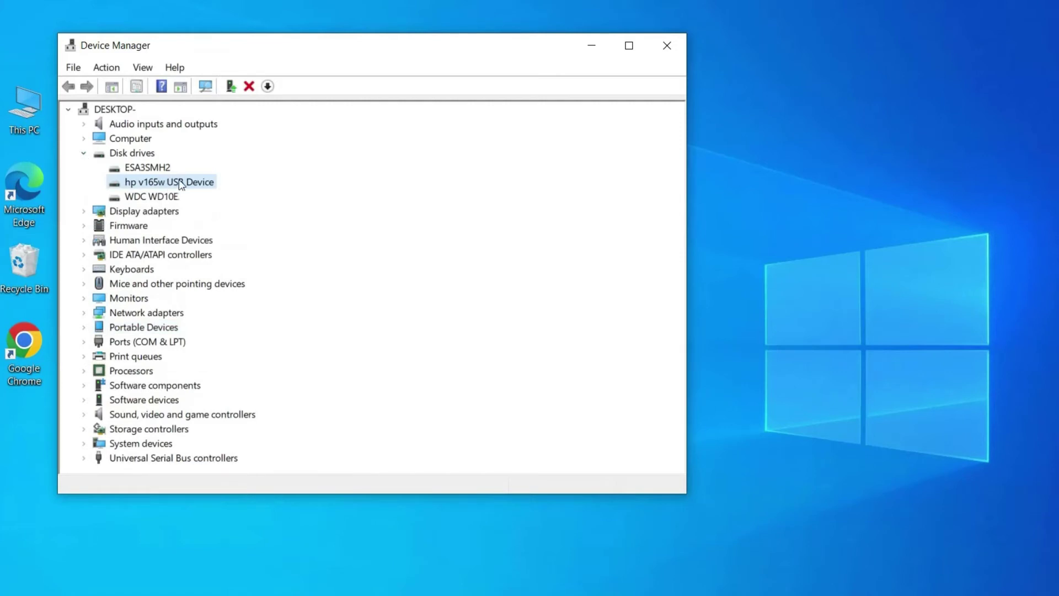
right_click(163, 185)
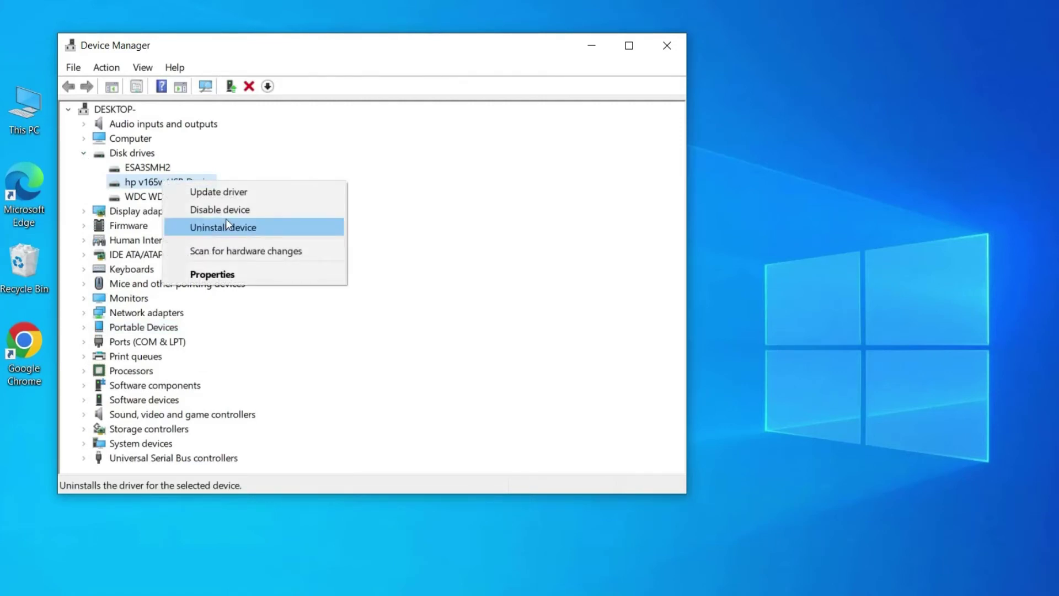
click(231, 276)
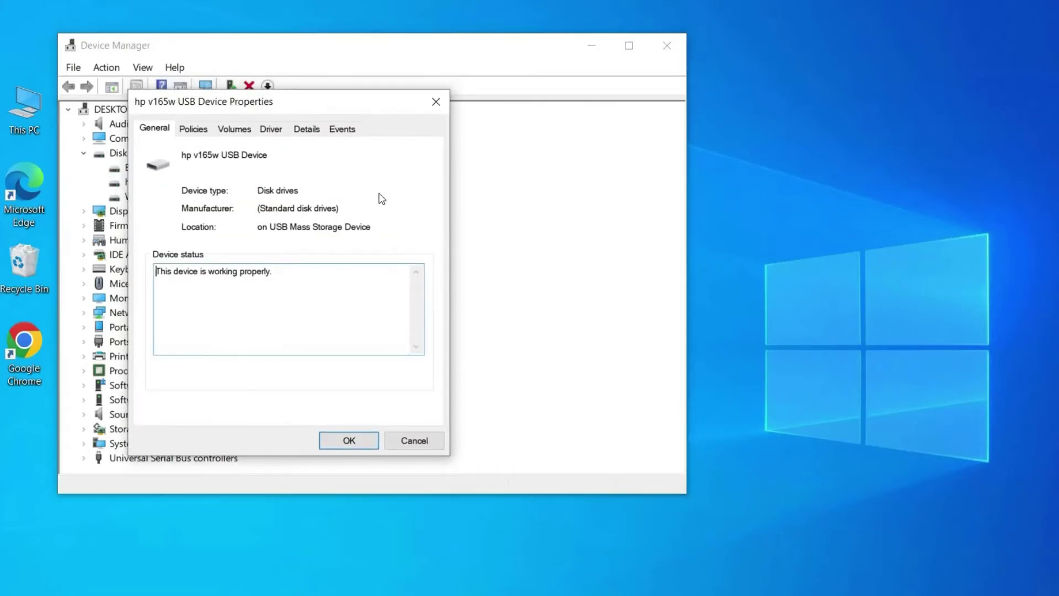
click(204, 132)
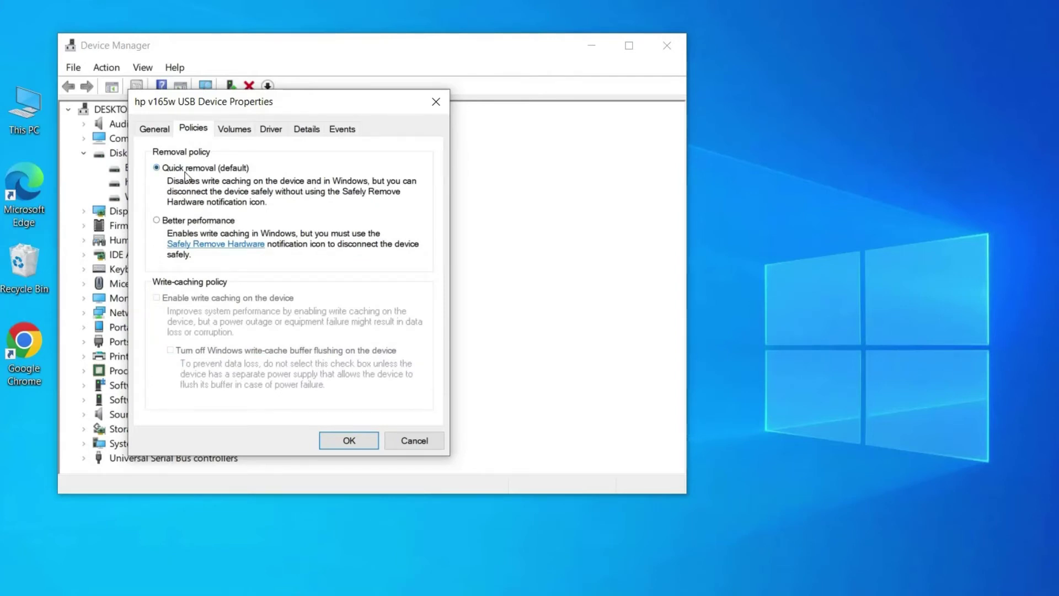
click(348, 440)
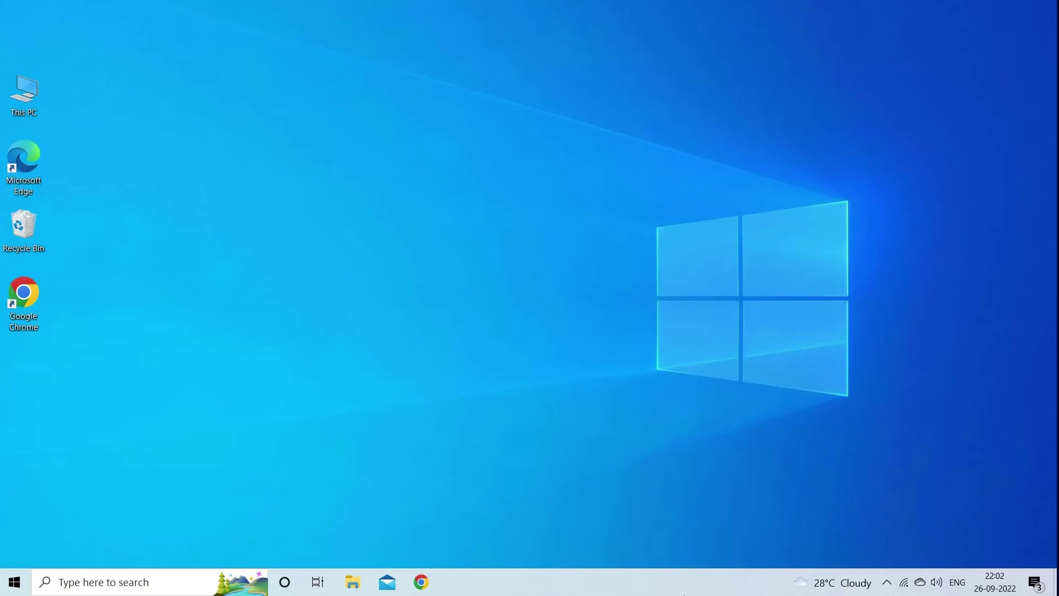
Run 'chkdsk T: /F/R' in a Command Prompt opened as administrator.
key(super)
text(cmd)
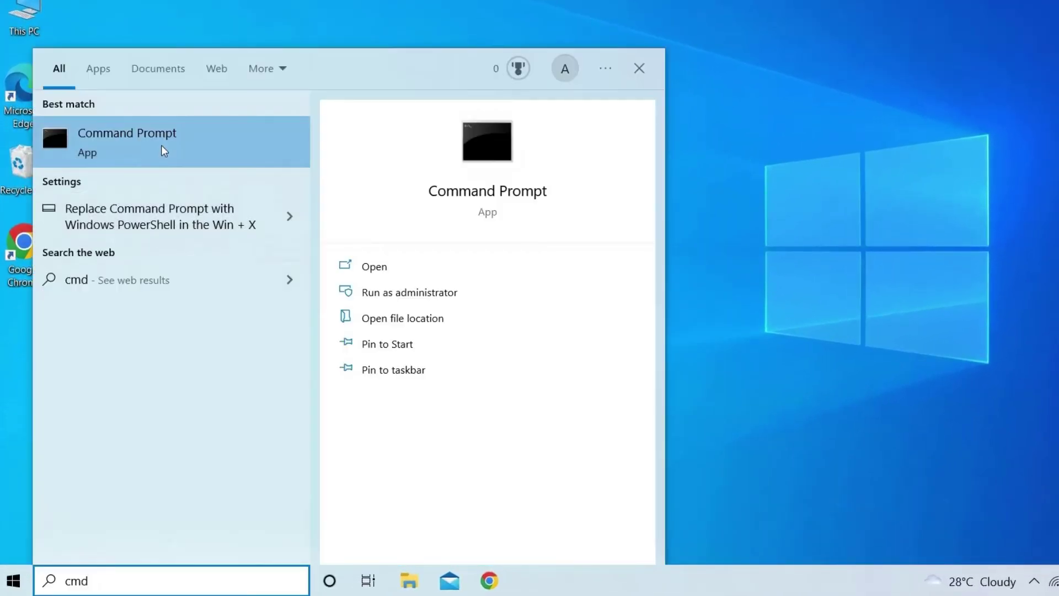
right_click(162, 146)
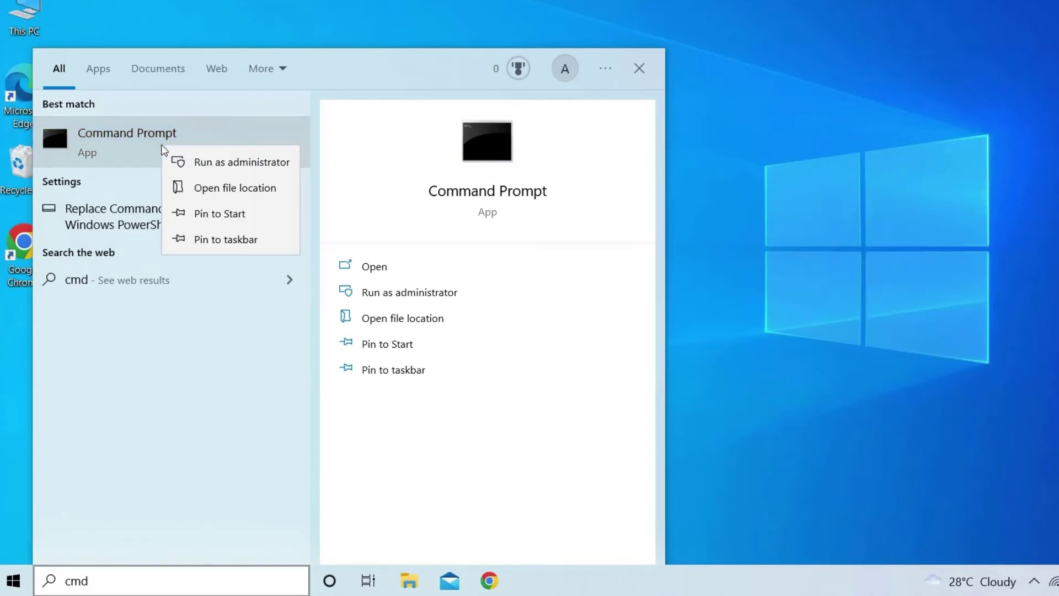
click(242, 161)
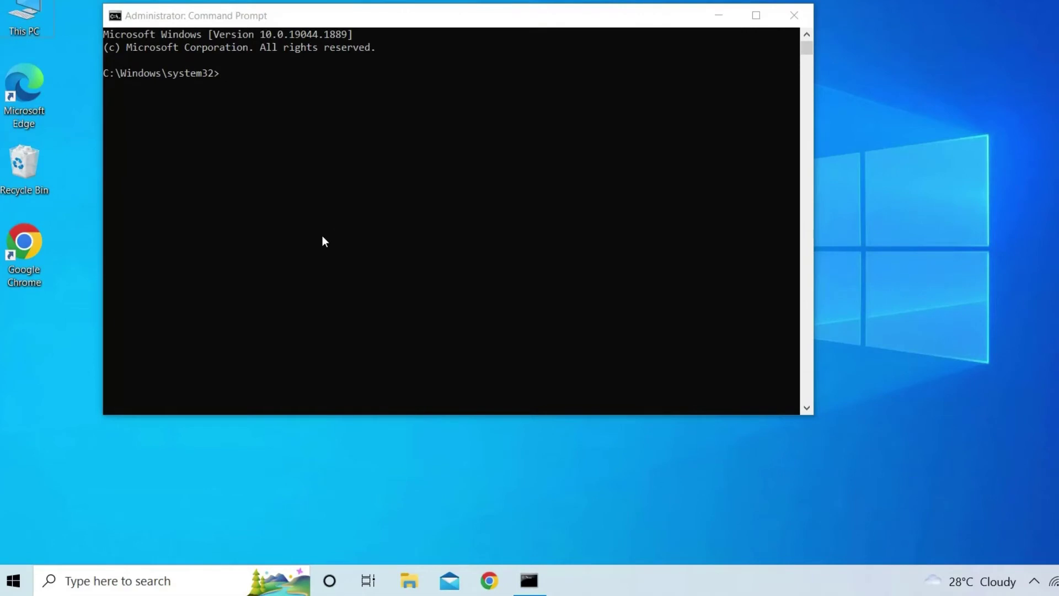
text(chkdsk T:)
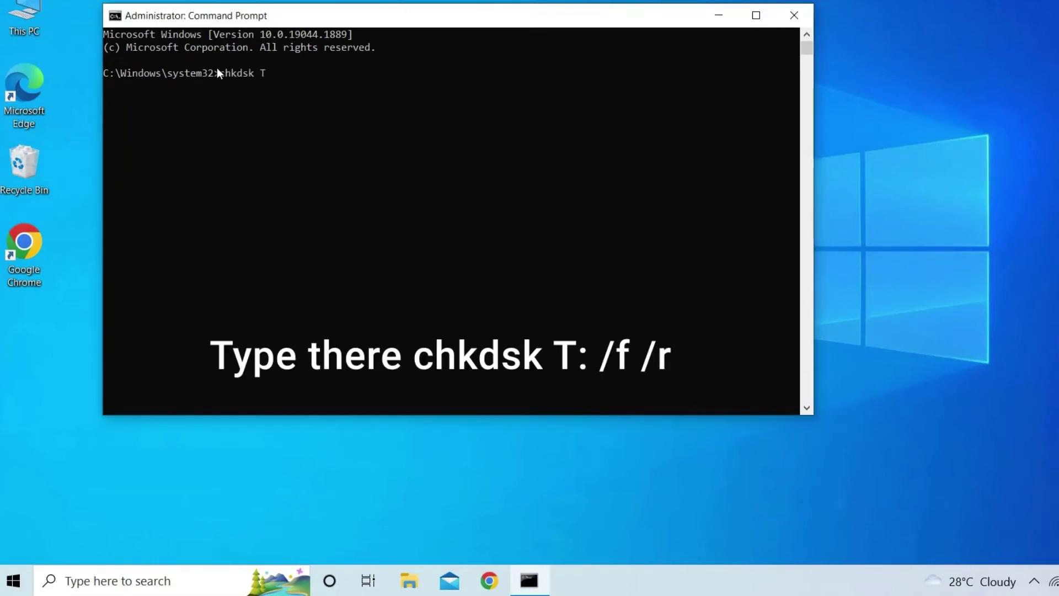
text( /F/R)
key(Return)
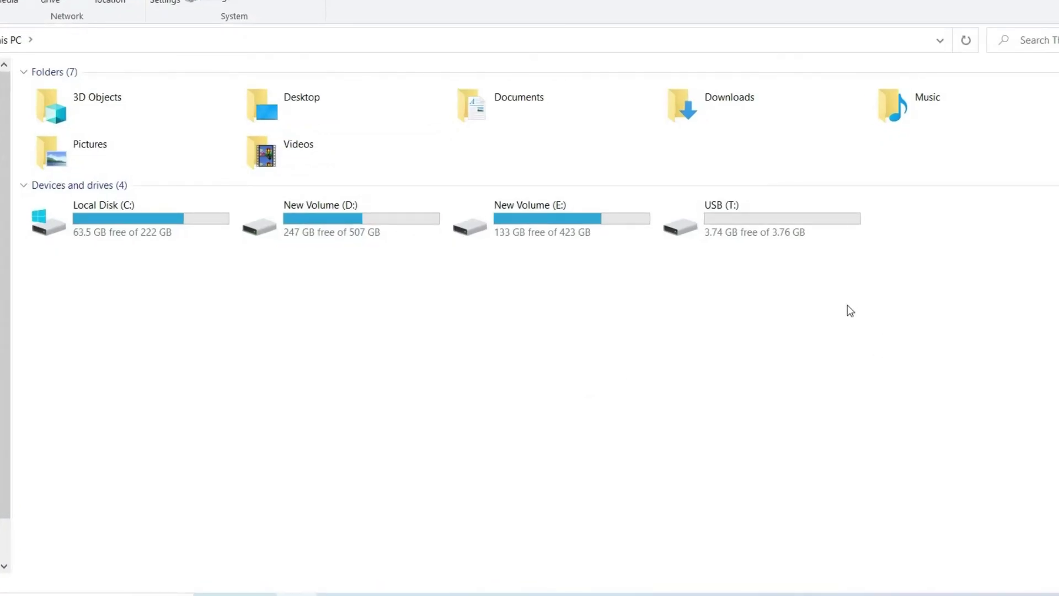
Run error checking on USB (T:) from its Tools properties, choosing Scan and repair drive.
right_click(757, 226)
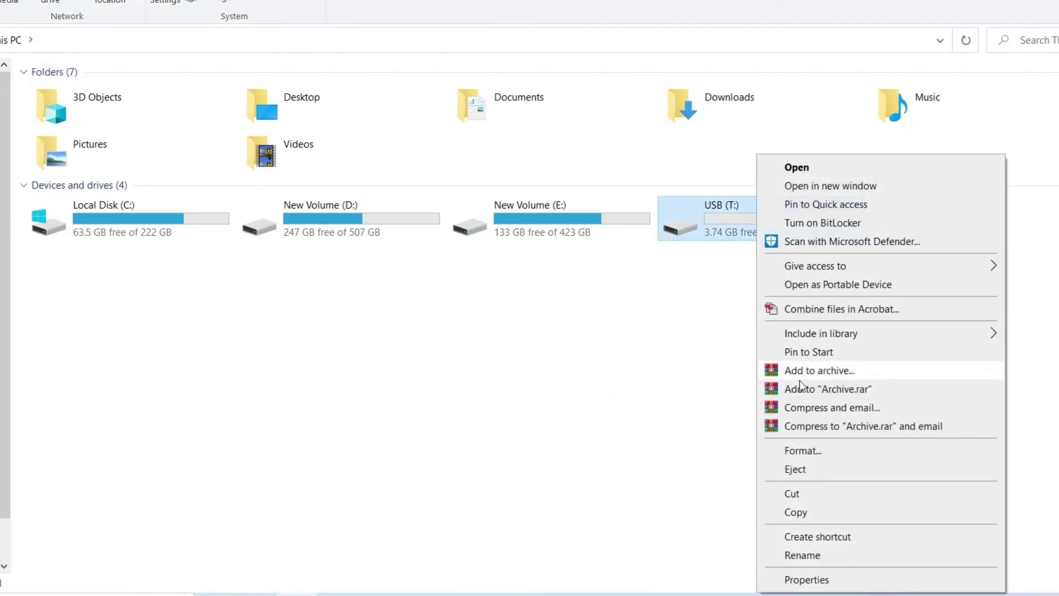
click(803, 579)
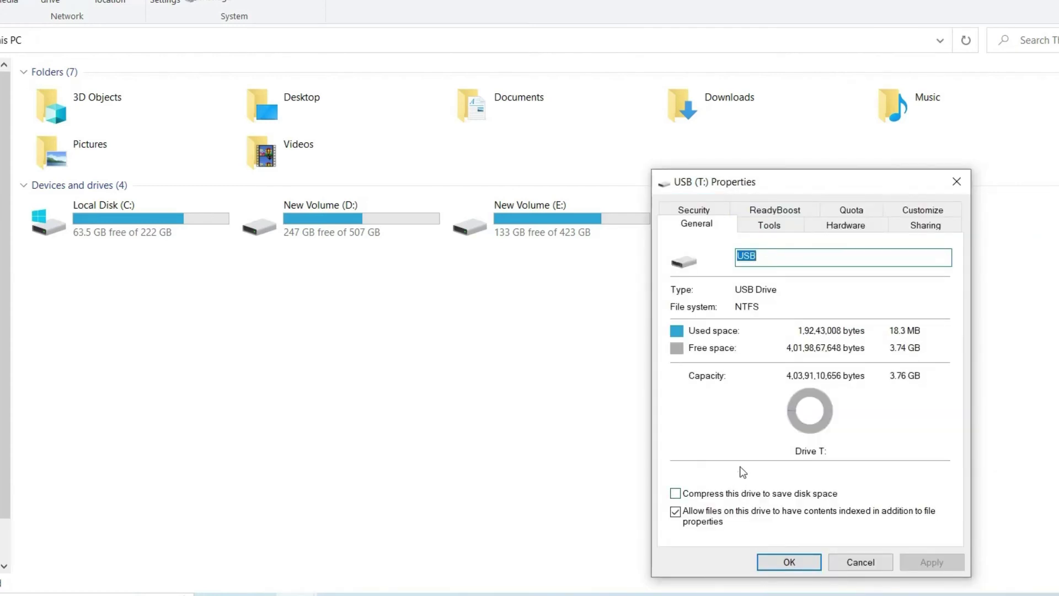
click(776, 229)
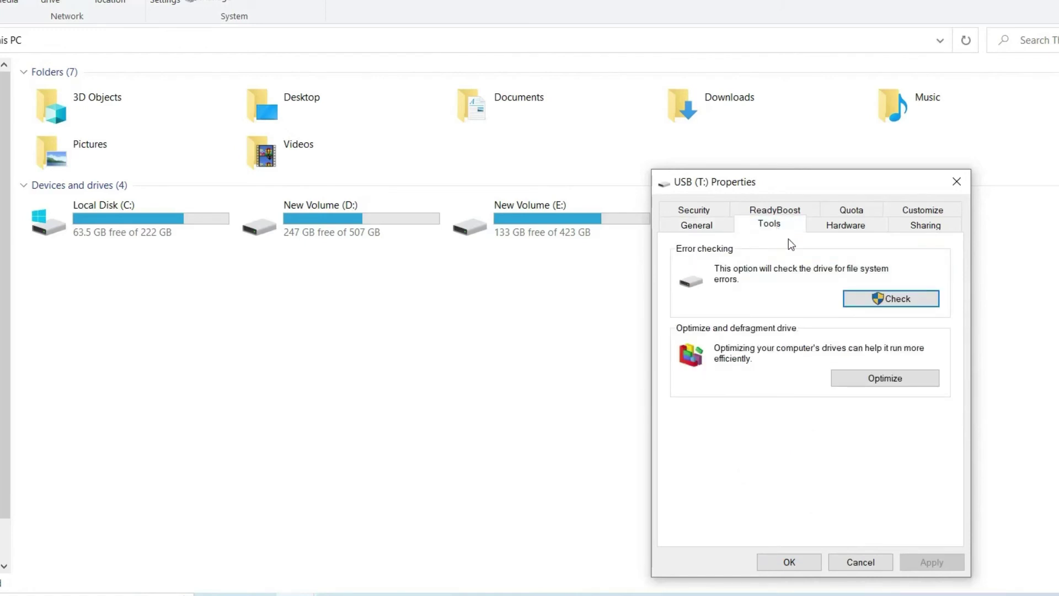
click(890, 300)
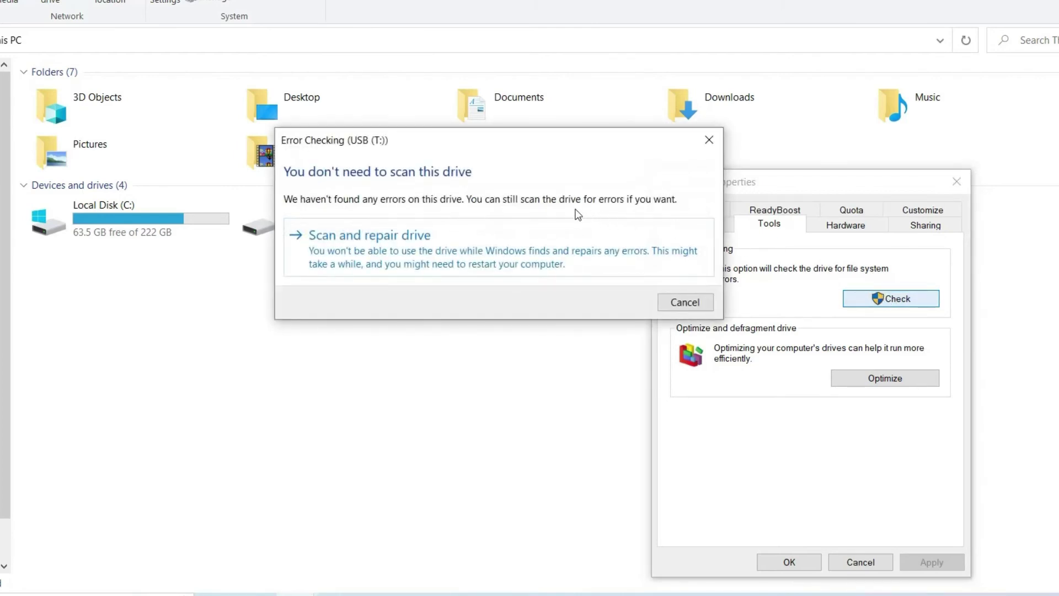
click(442, 245)
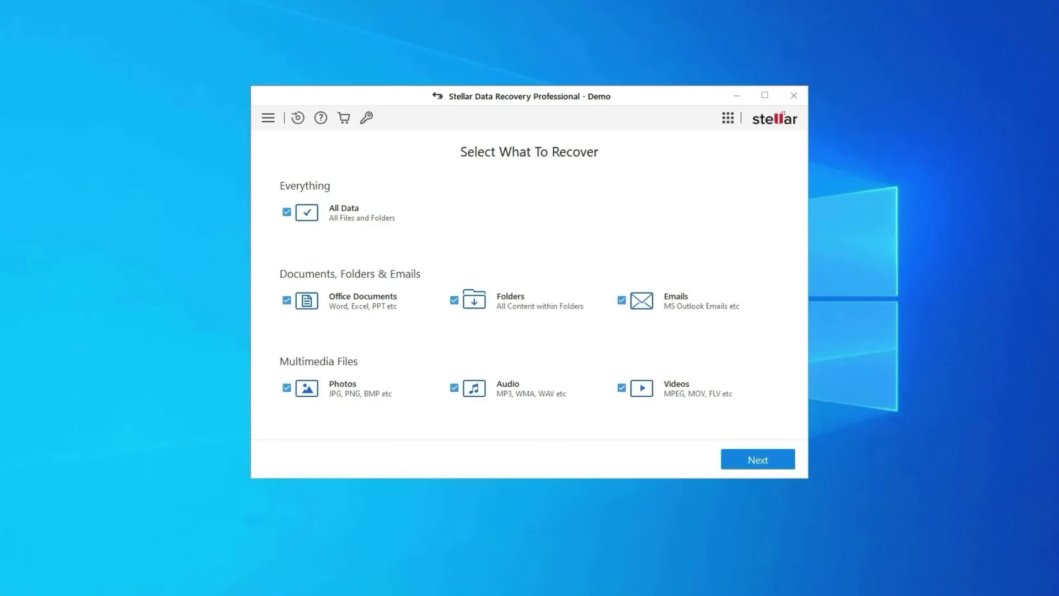
Scan Local Disk (H:) for All Data and keep the found Adobe folder ticked for recovery.
key(Return)
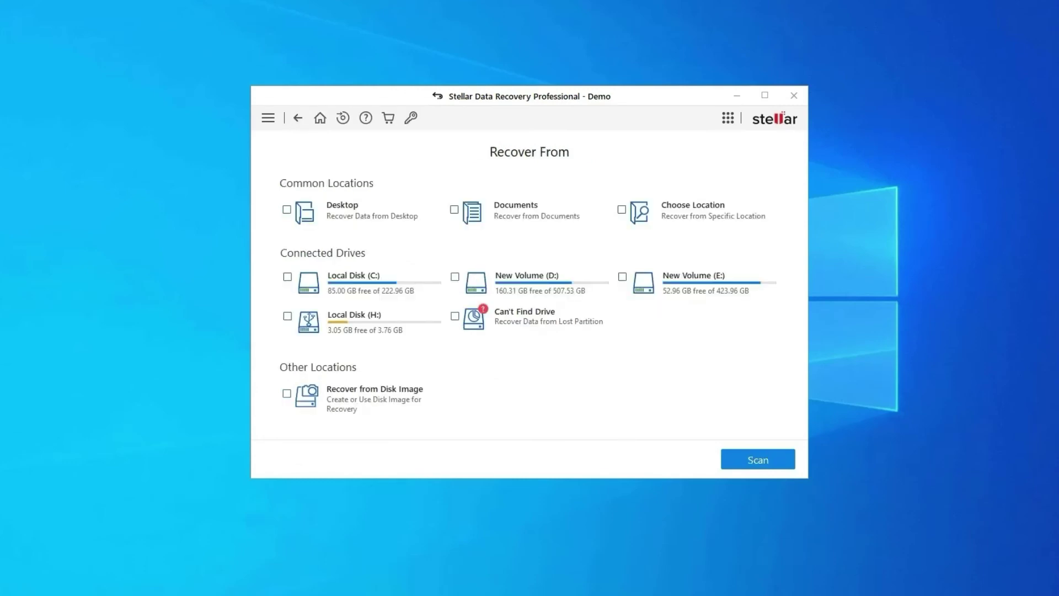
click(288, 316)
click(288, 315)
click(379, 328)
click(759, 461)
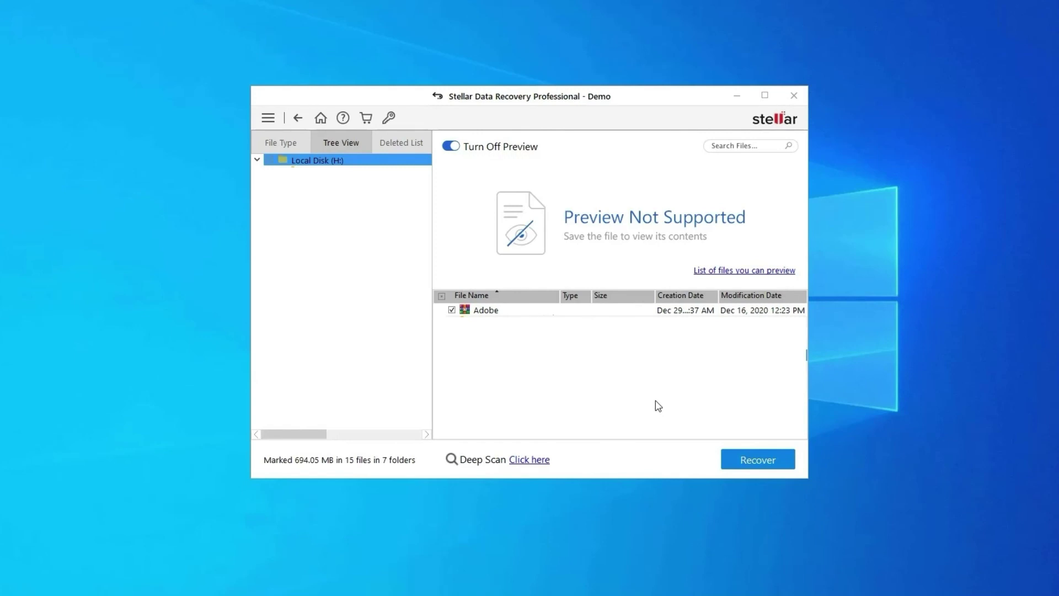
click(454, 310)
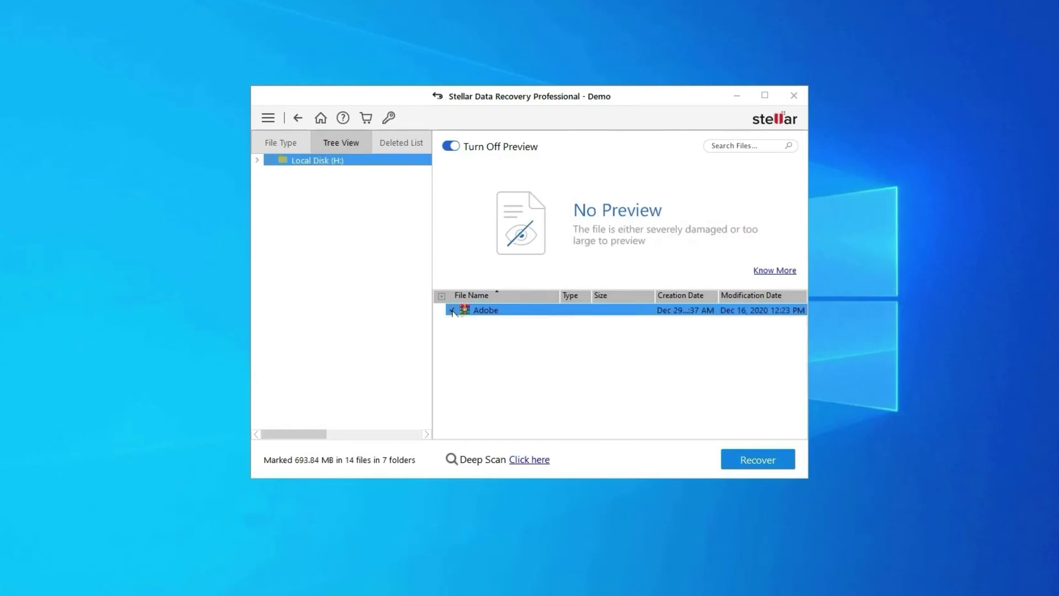
click(453, 310)
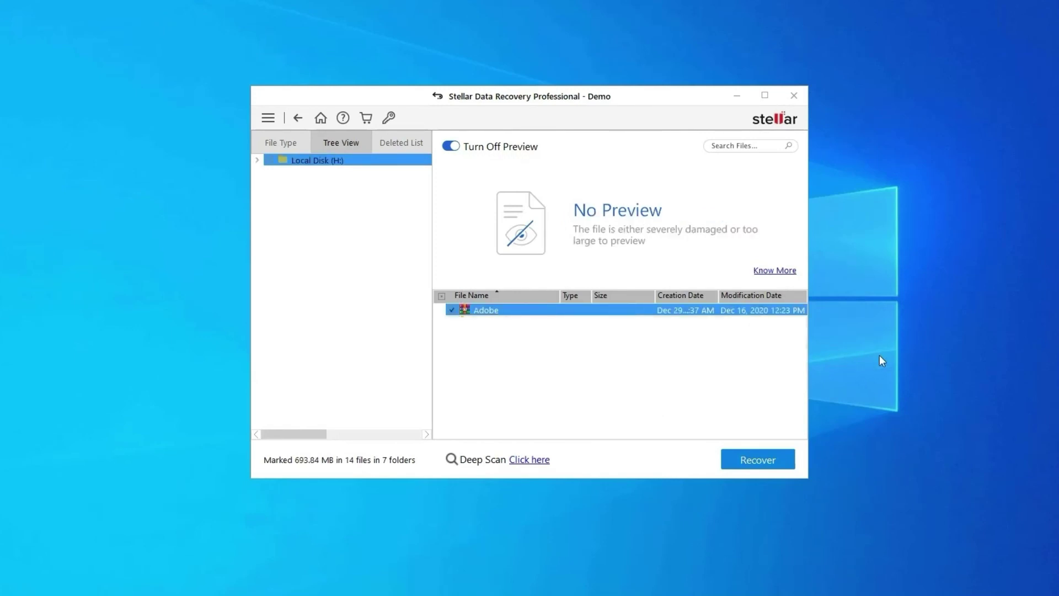